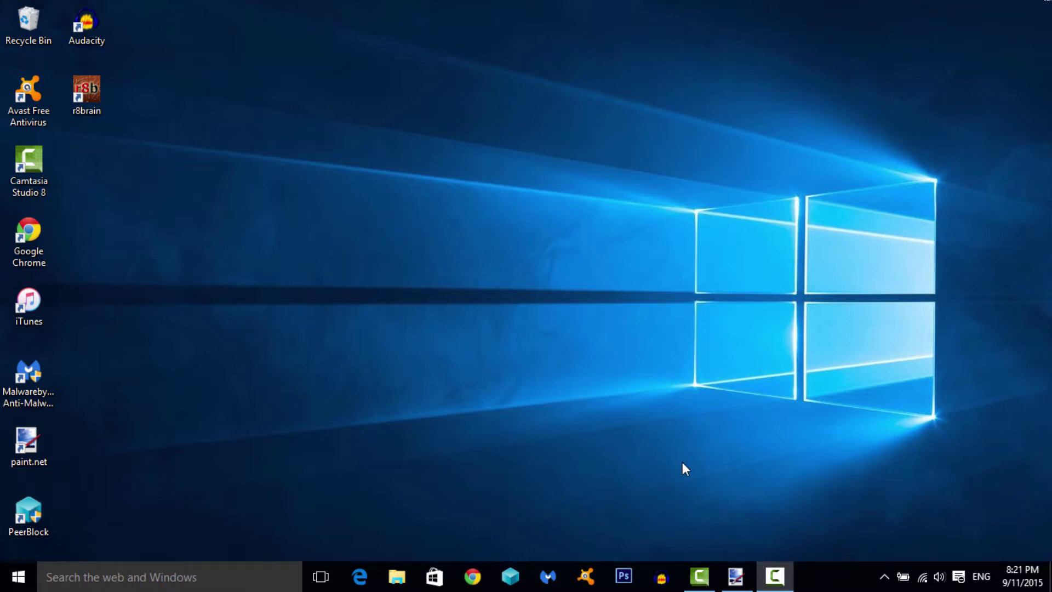
Restore the blank 800 × 600 Untitled paint.net window from the taskbar
click(737, 577)
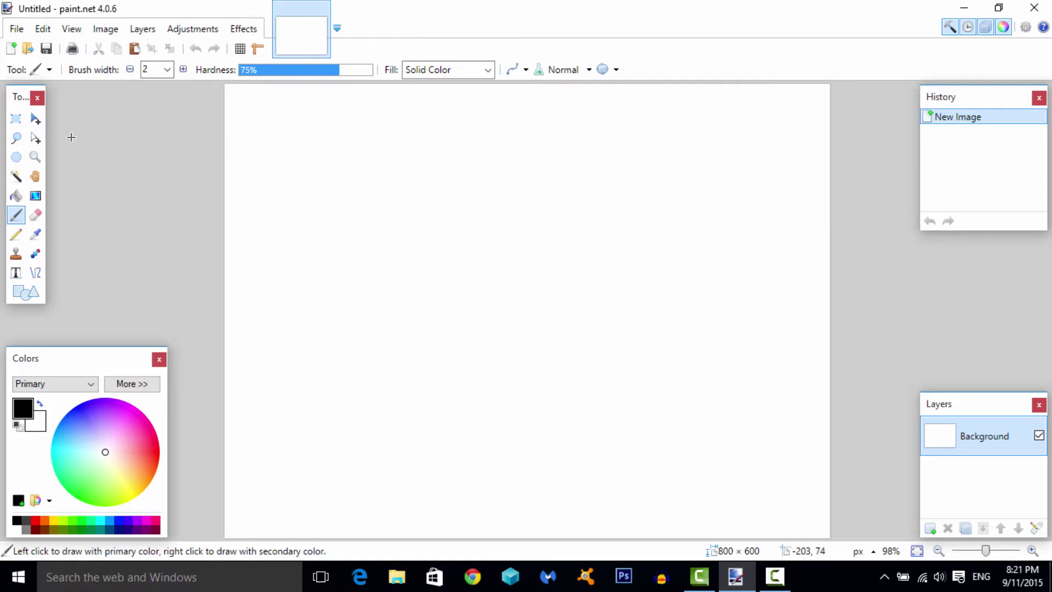
Open intel-core-i7-4770k-box-shot_400-Wide.jpg from Pictures with File > Open
click(17, 28)
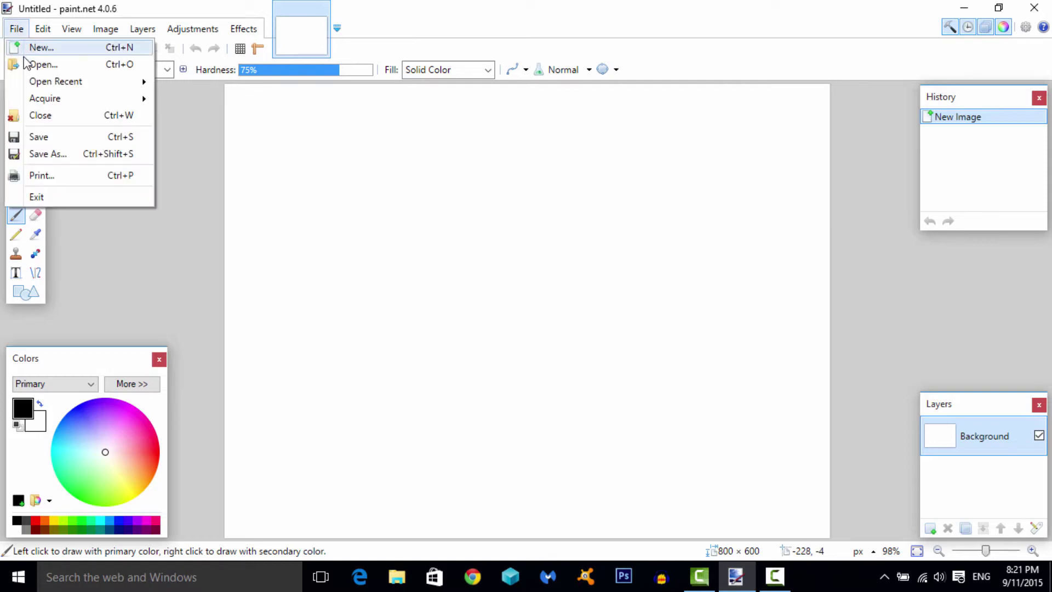
click(25, 64)
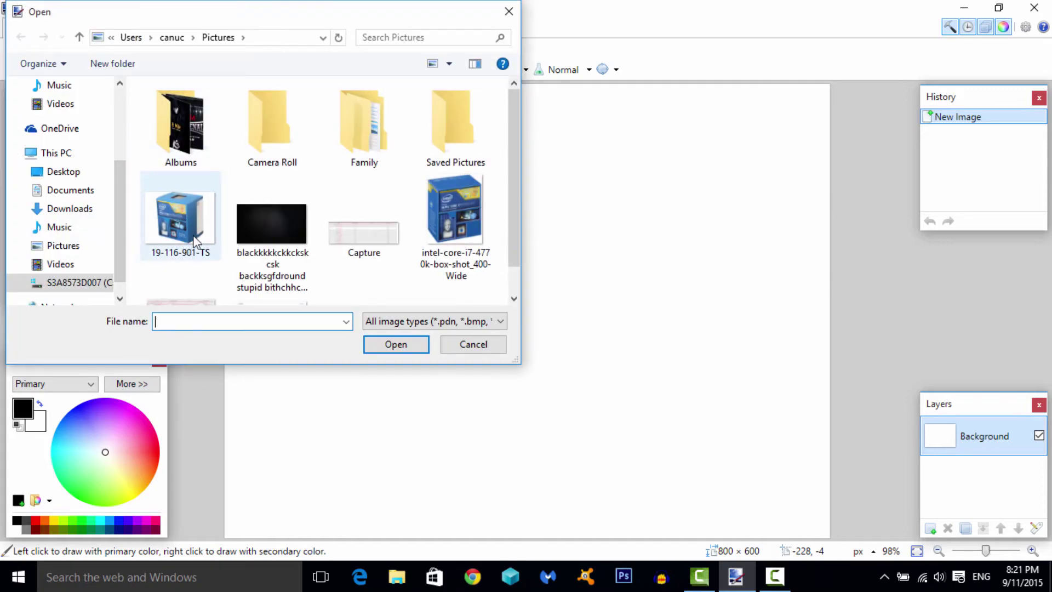
double_click(458, 227)
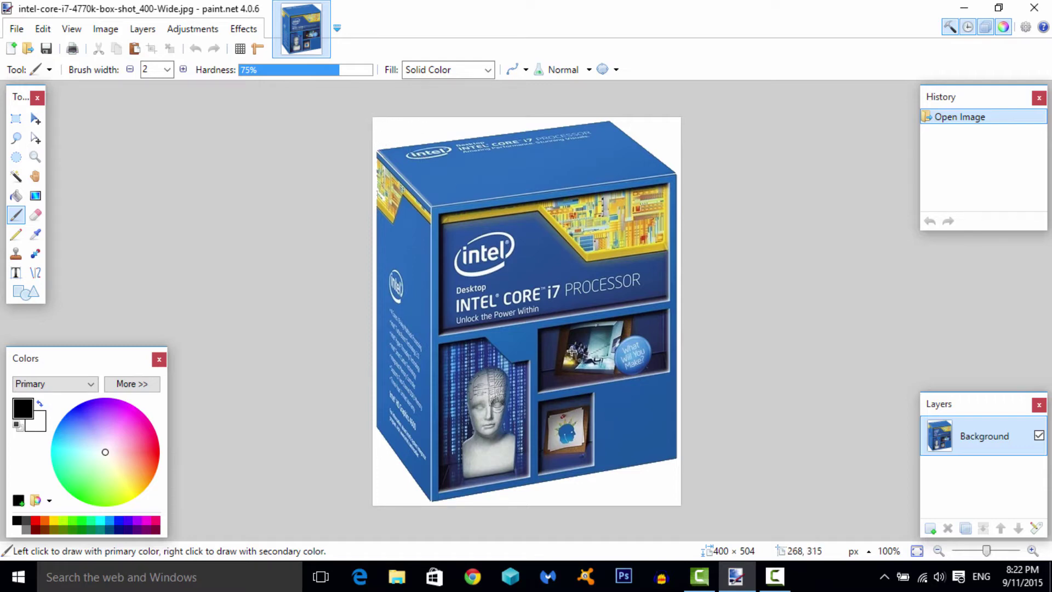
In Camtasia, import the intel-core JPG into the project's clip bin
click(701, 578)
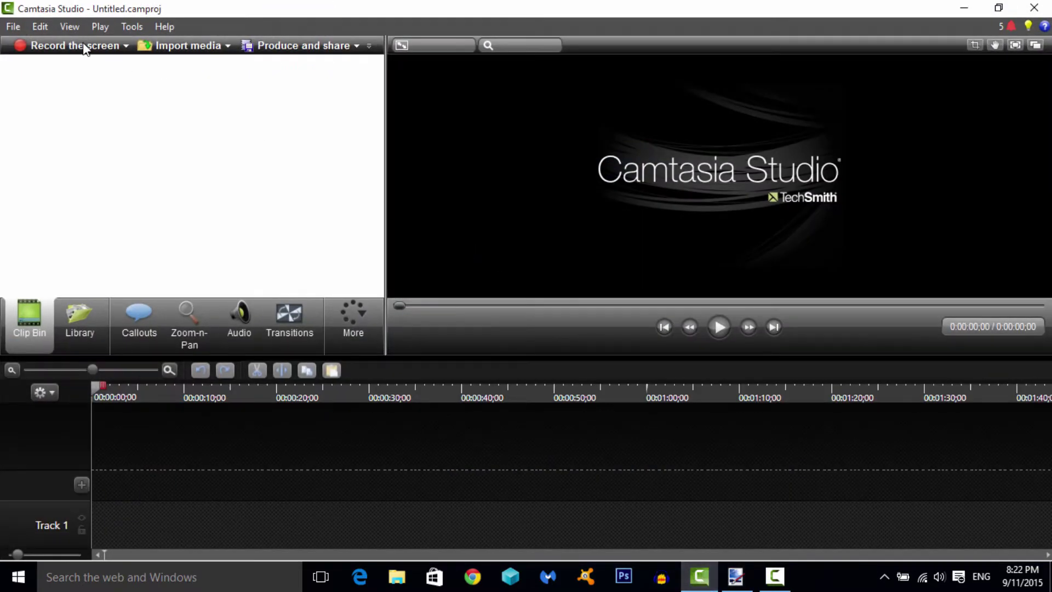
click(13, 26)
mouse_move(100, 26)
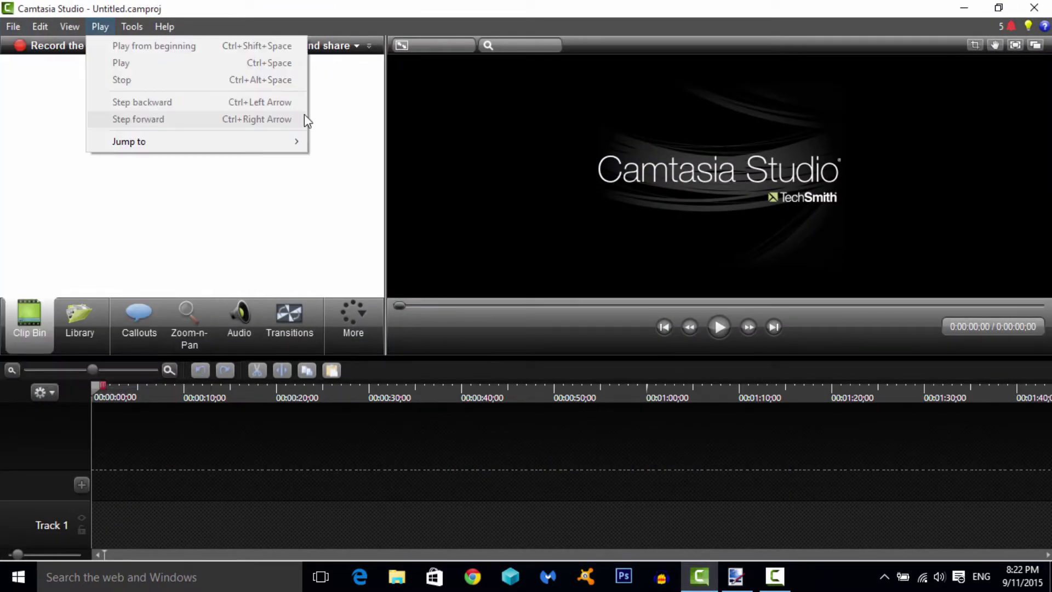
click(306, 213)
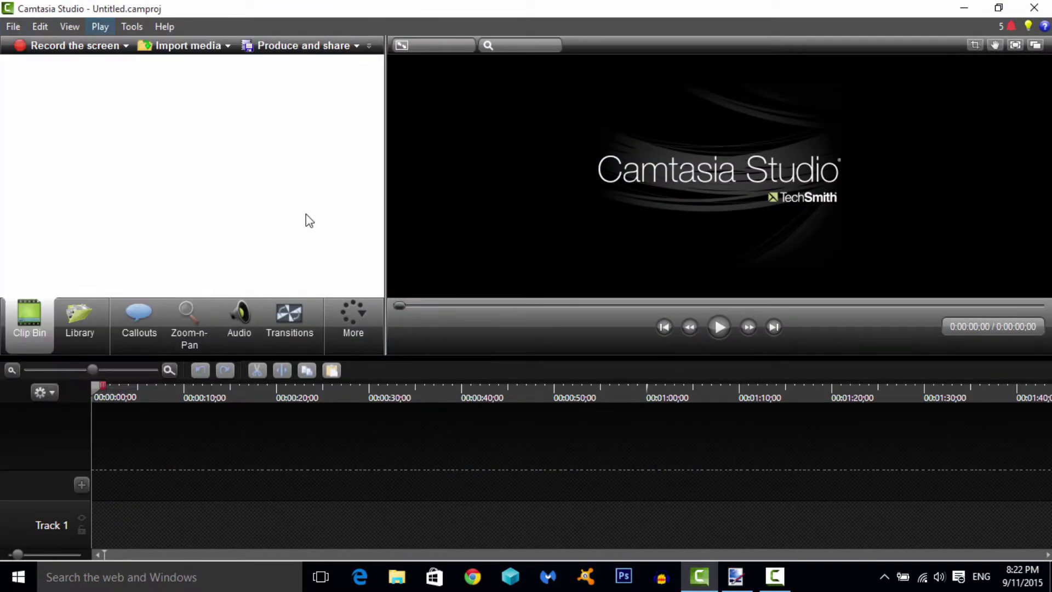
click(190, 51)
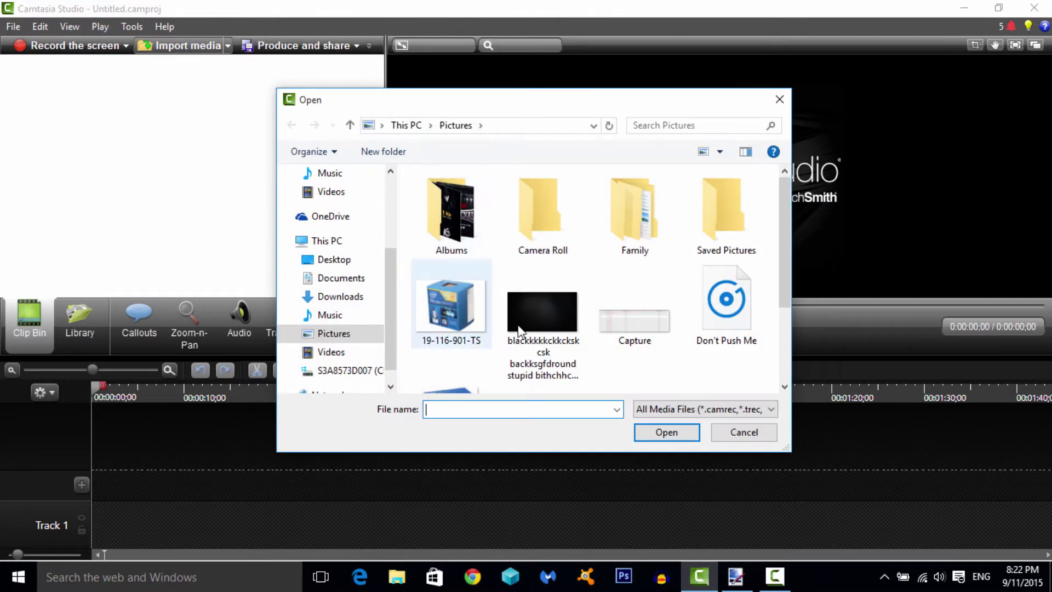
drag(785, 235, 785, 304)
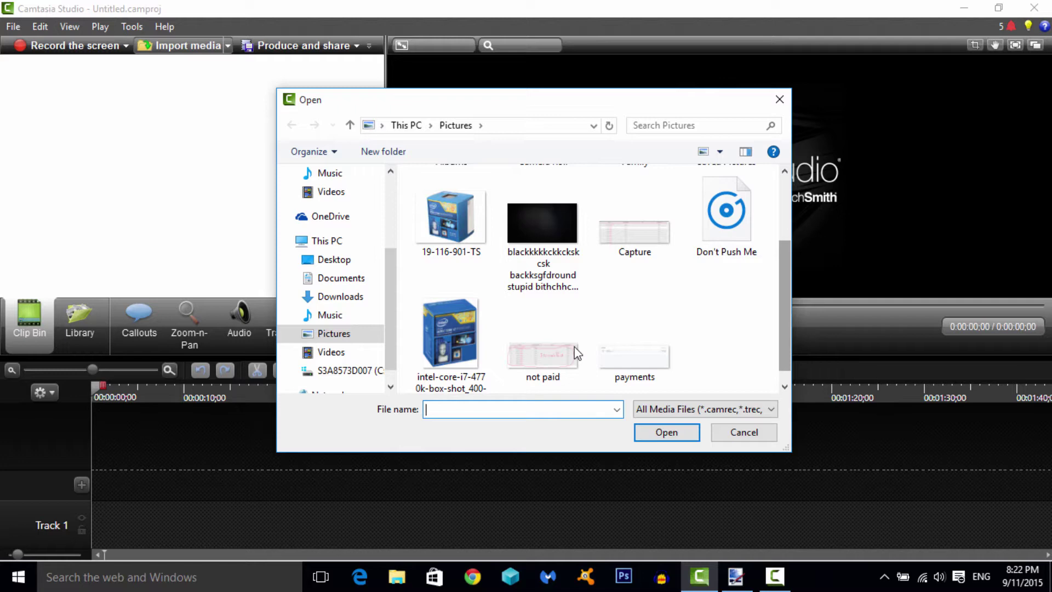
double_click(431, 353)
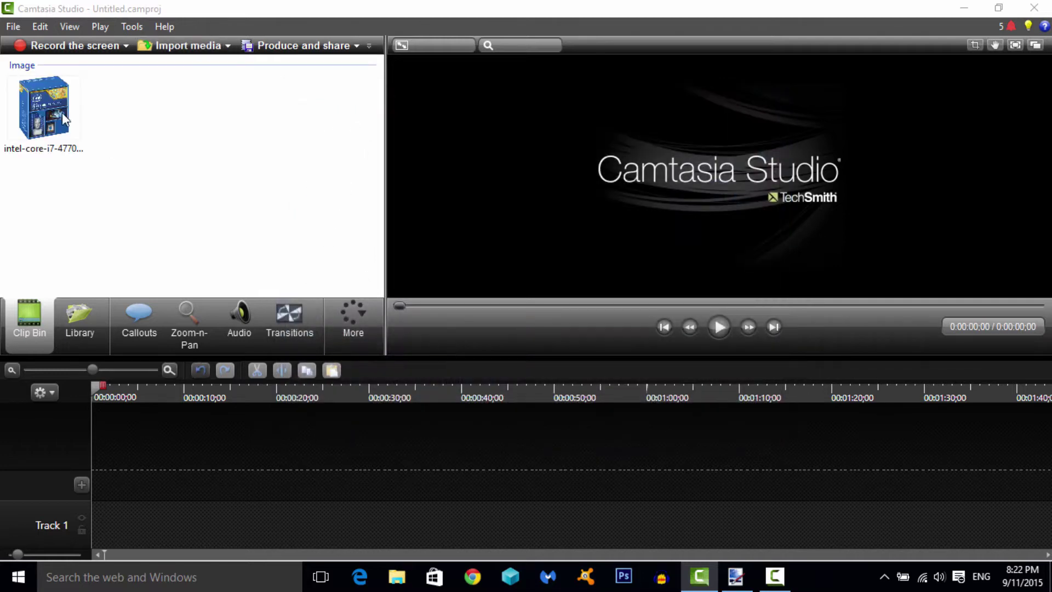
Test the box image on Track 1, enlarge it in the preview, then delete the clip
drag(61, 113, 157, 514)
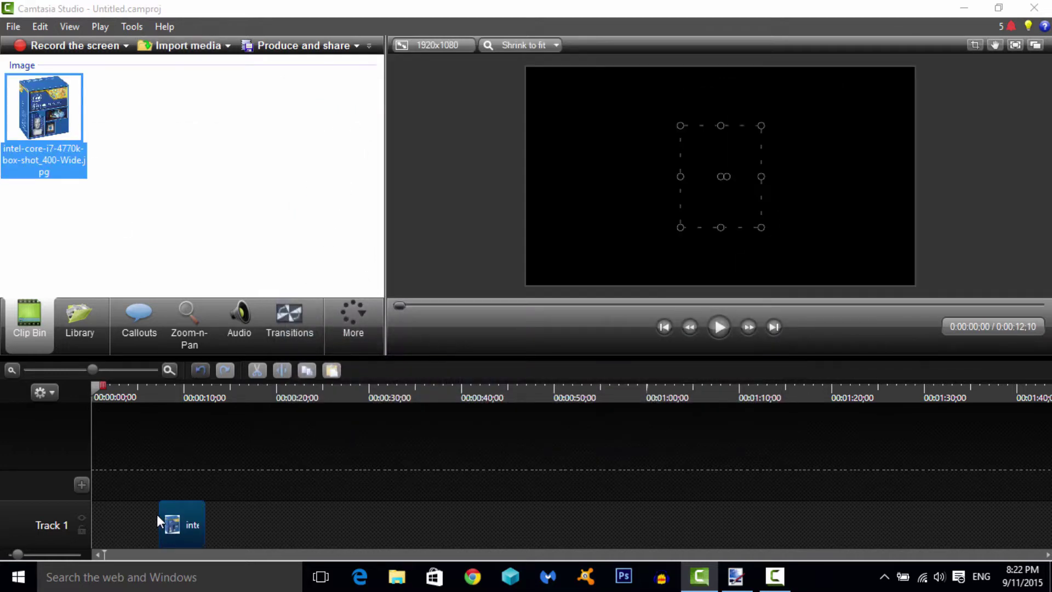
drag(96, 387, 175, 399)
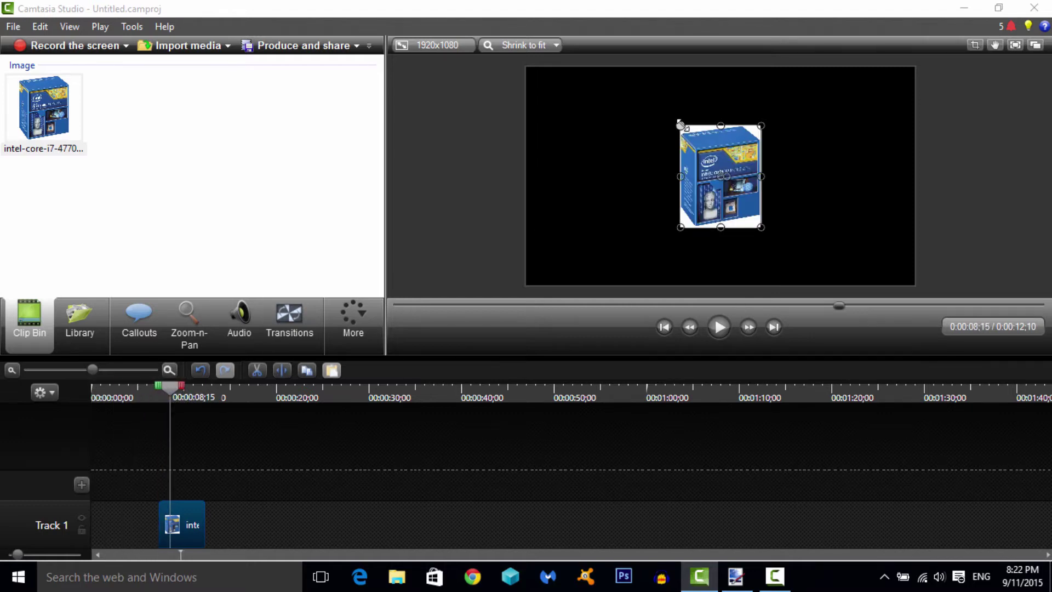
drag(680, 126, 659, 112)
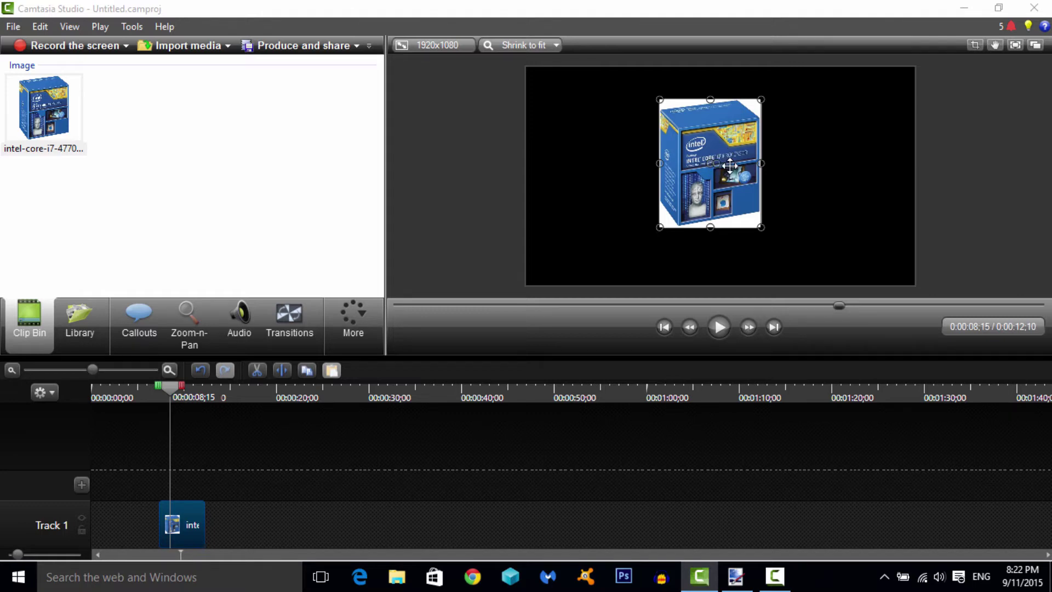
key(Delete)
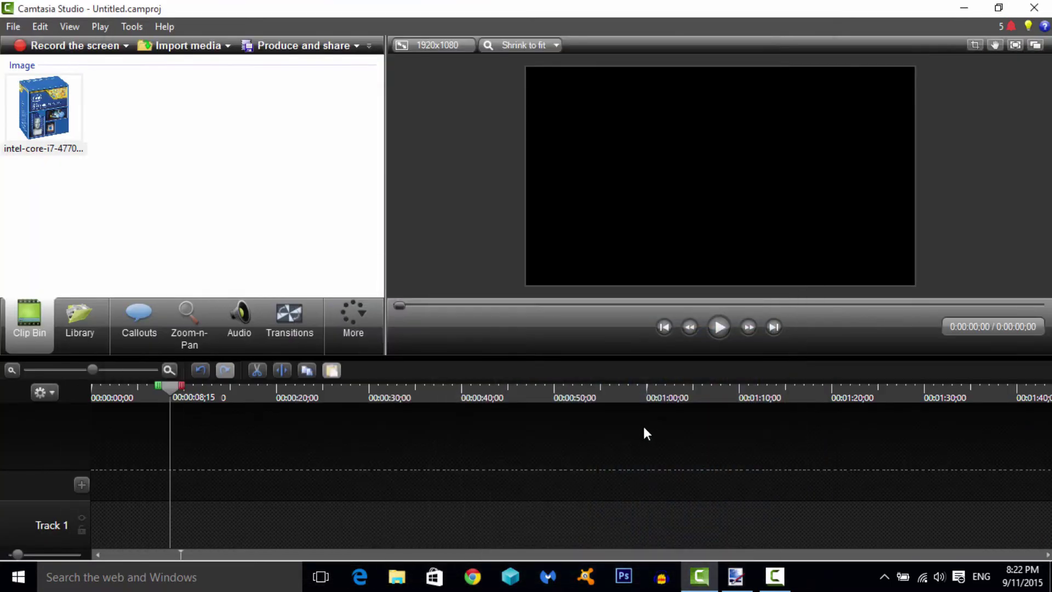
Maximize paint.net and drag a Rectangle Select around the entire Intel box photo, redoing it once
click(735, 577)
double_click(730, 36)
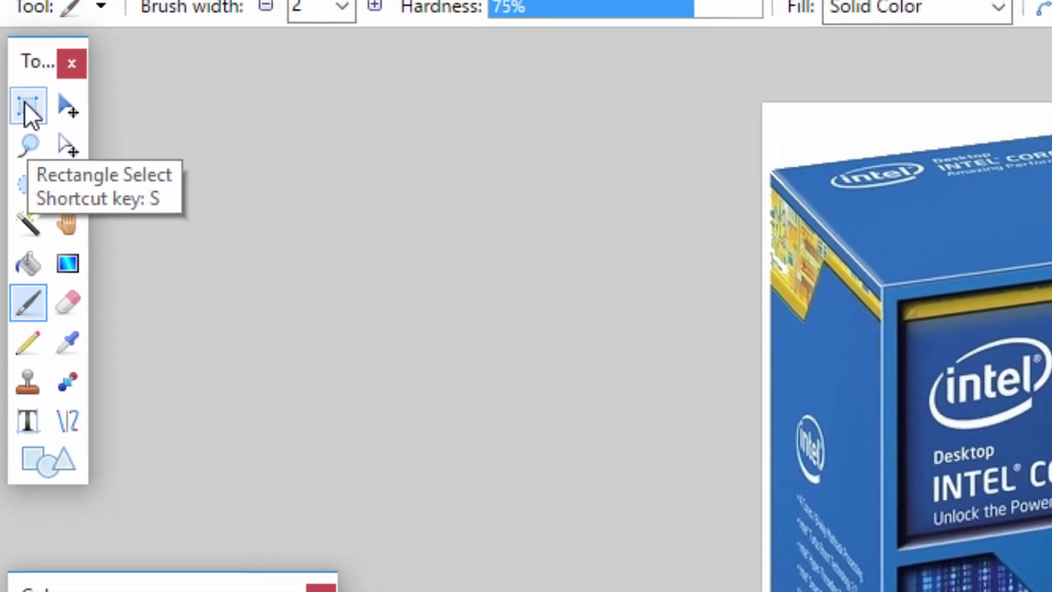
click(32, 104)
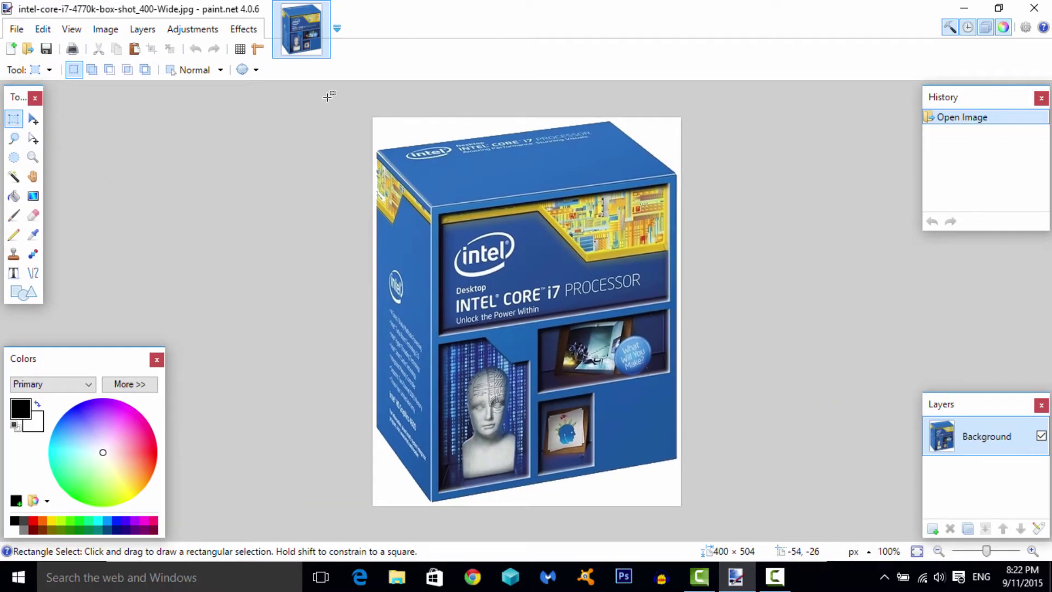
drag(332, 98, 709, 532)
click(710, 532)
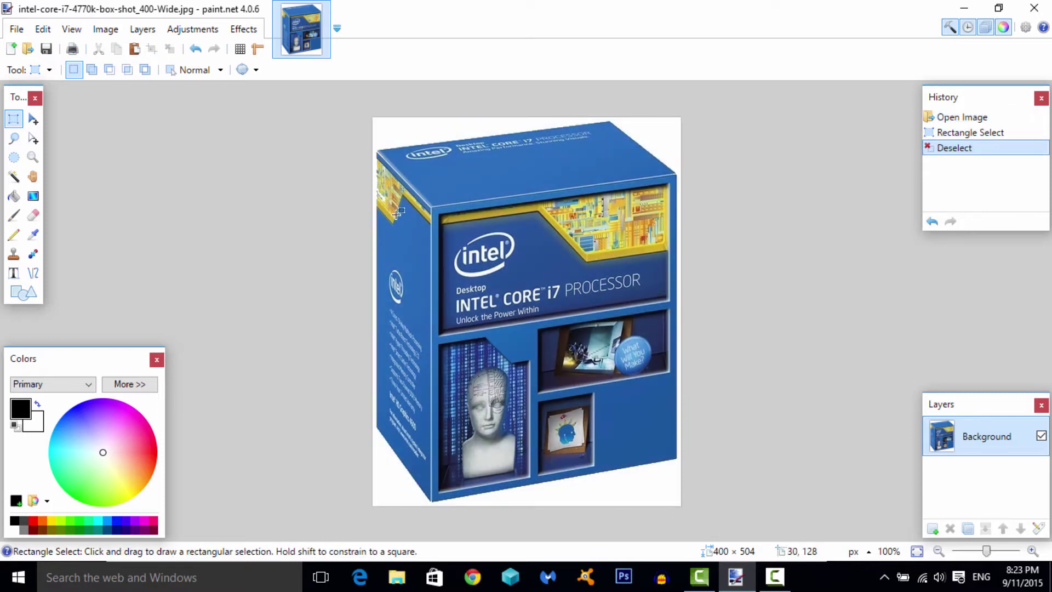
drag(340, 93, 800, 513)
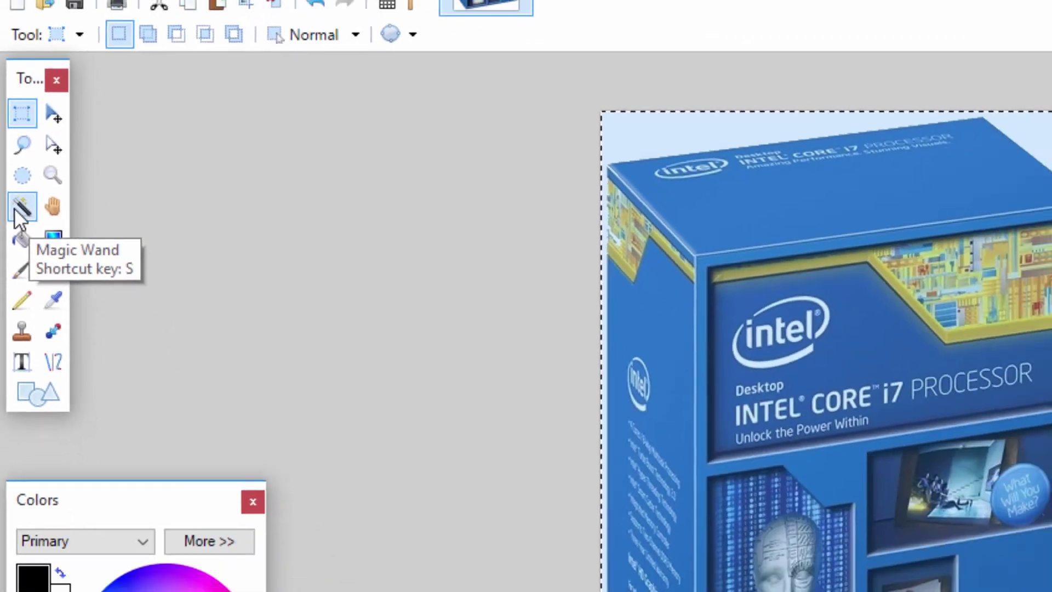
Magic Wand the white area around the Intel box and delete it to transparency
click(46, 242)
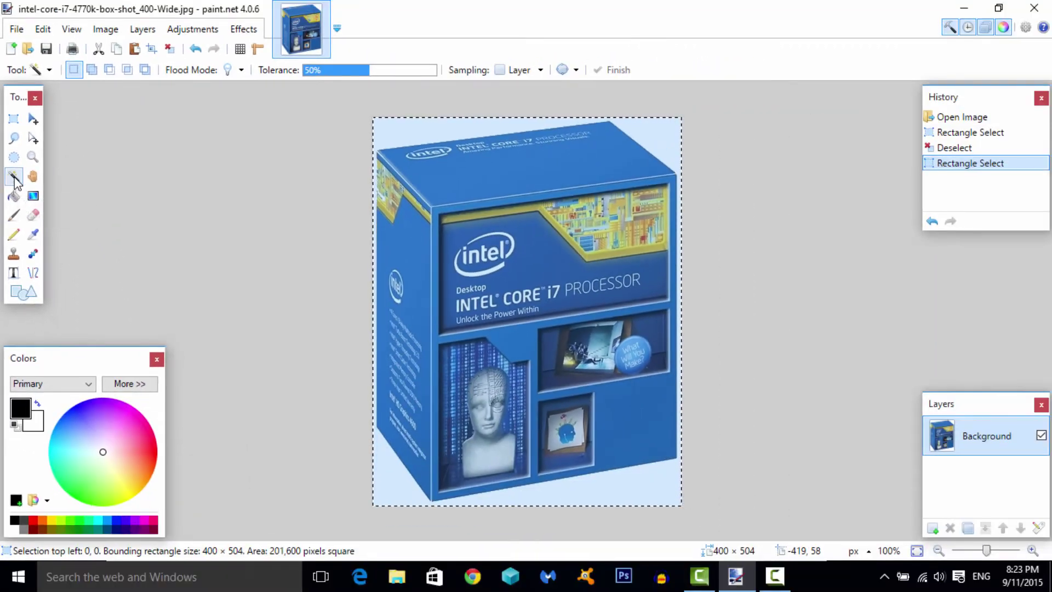
click(394, 136)
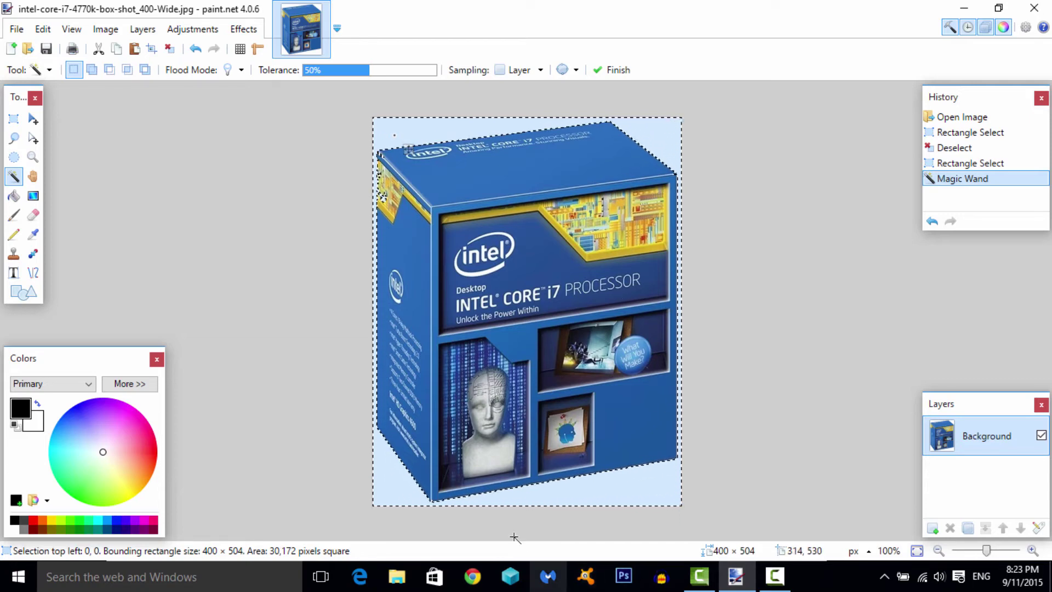
key(Delete)
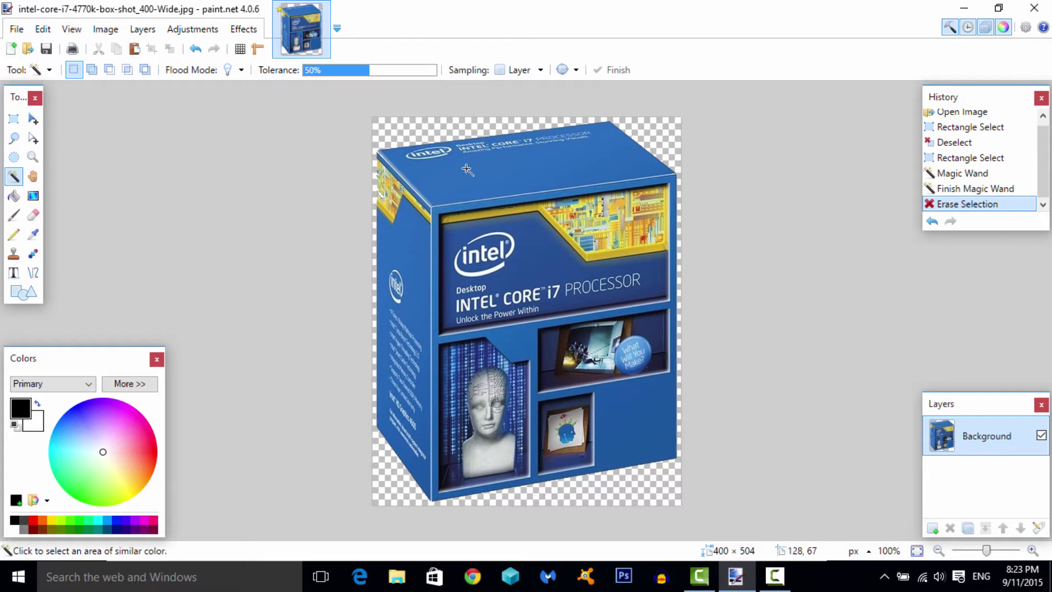
Try saving over the original JPG, then dismiss the file-writing error
click(17, 28)
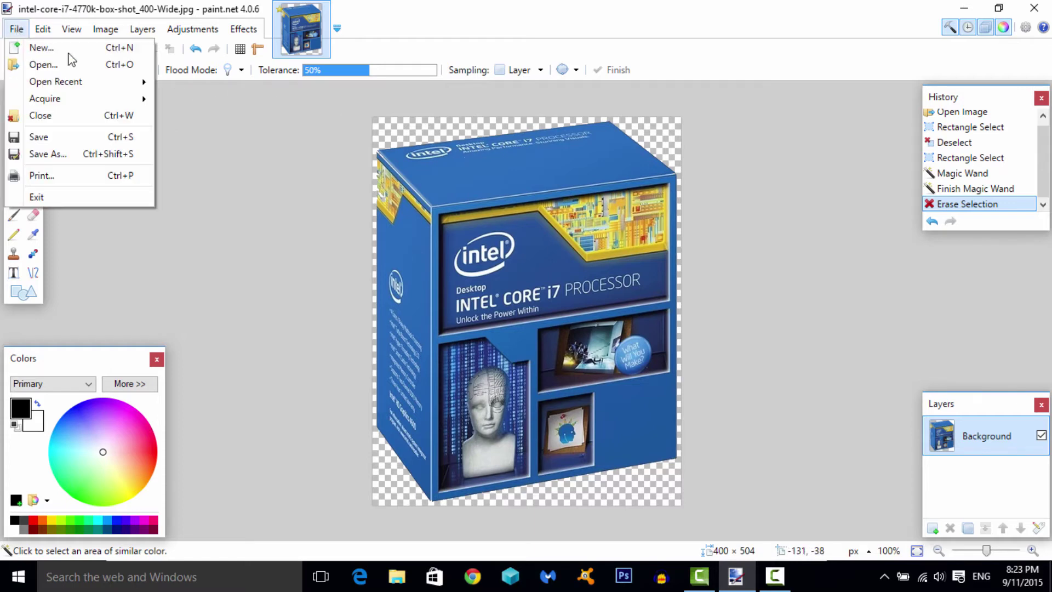
click(247, 169)
key(ctrl+s)
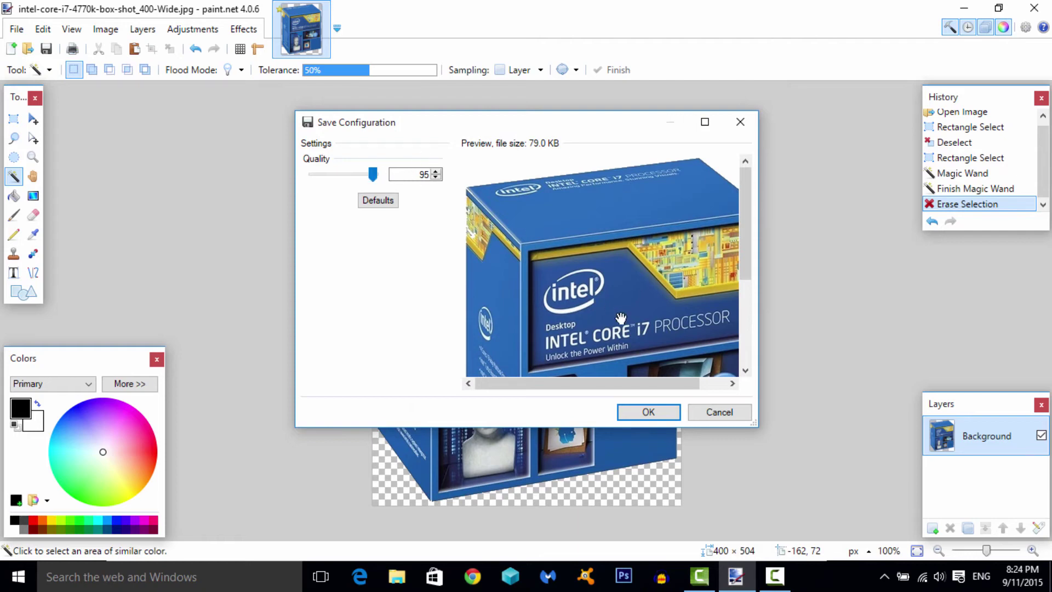
click(667, 413)
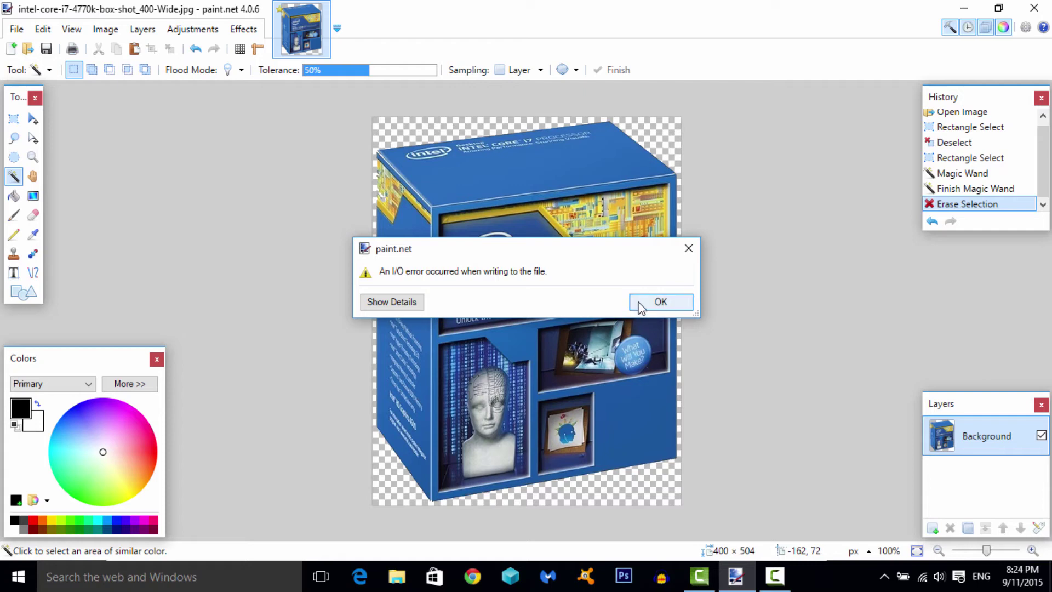
click(640, 306)
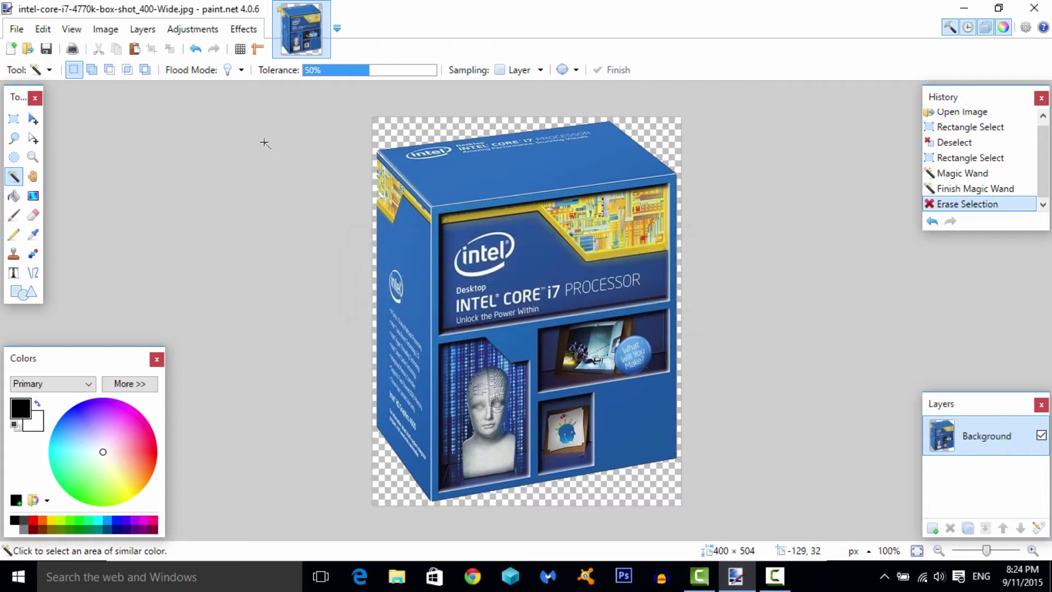
Save As intel-core-i7-4770k-box-shot_400-Wide.png with default PNG settings
click(17, 31)
click(51, 154)
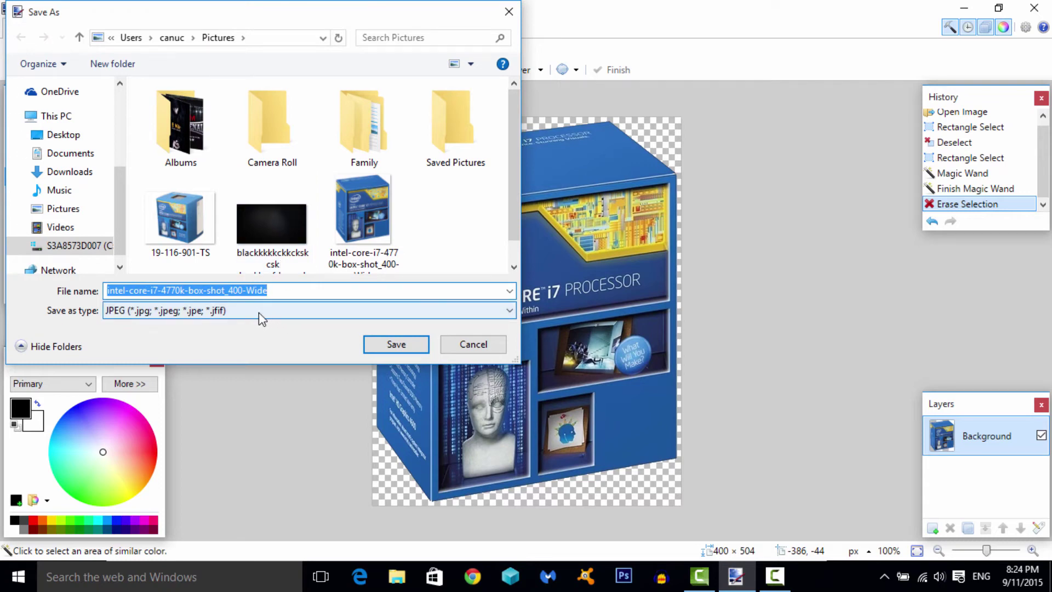
click(260, 315)
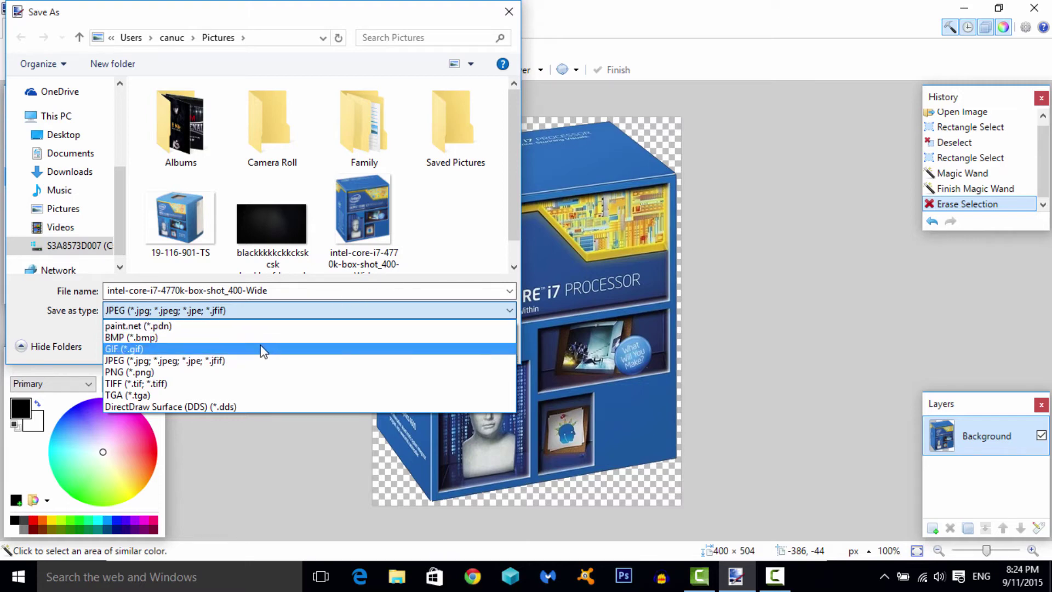
click(212, 373)
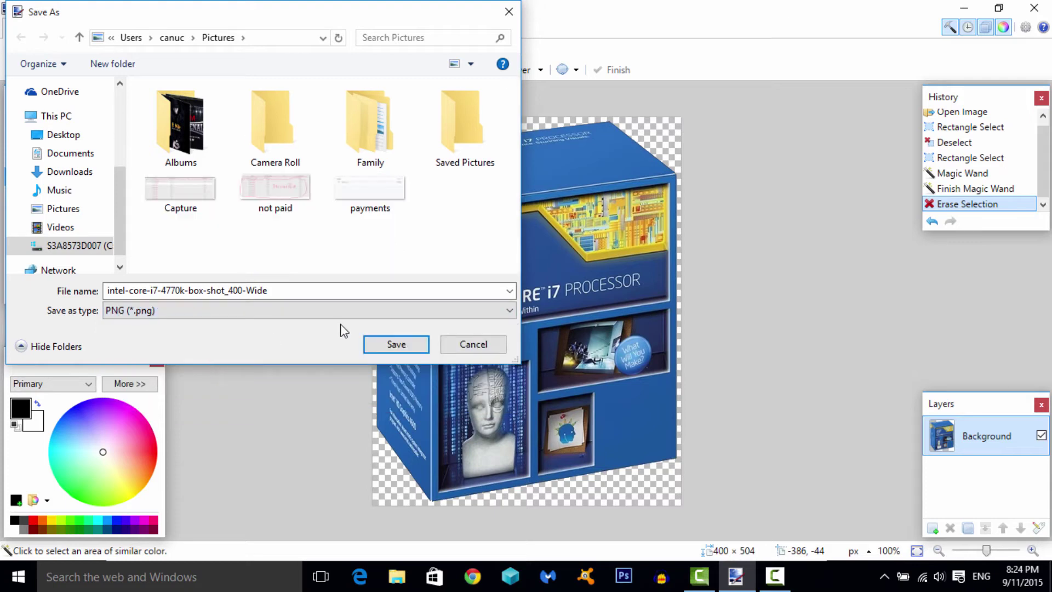
click(388, 343)
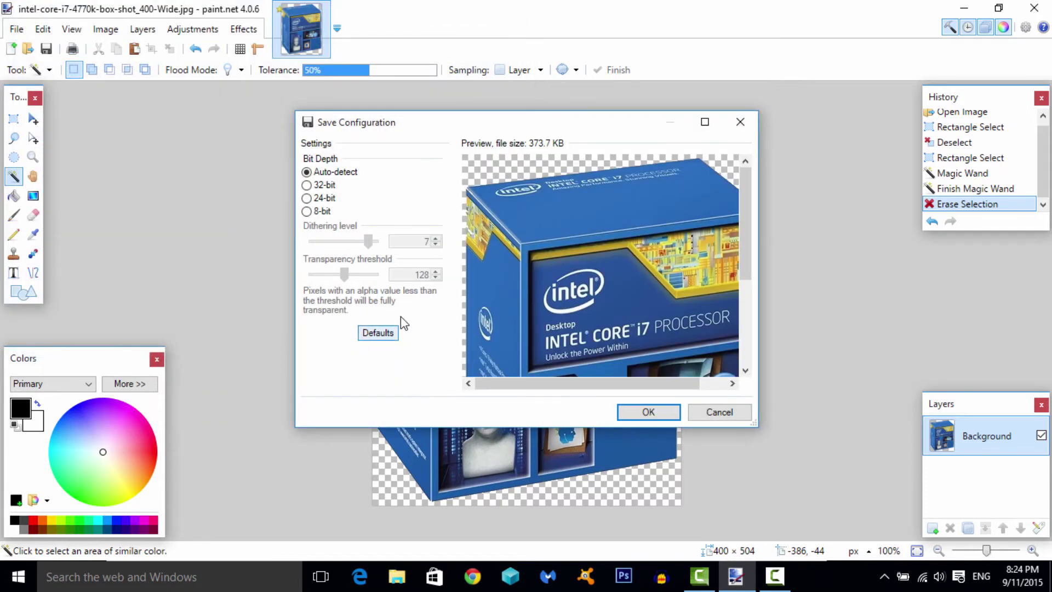
click(644, 411)
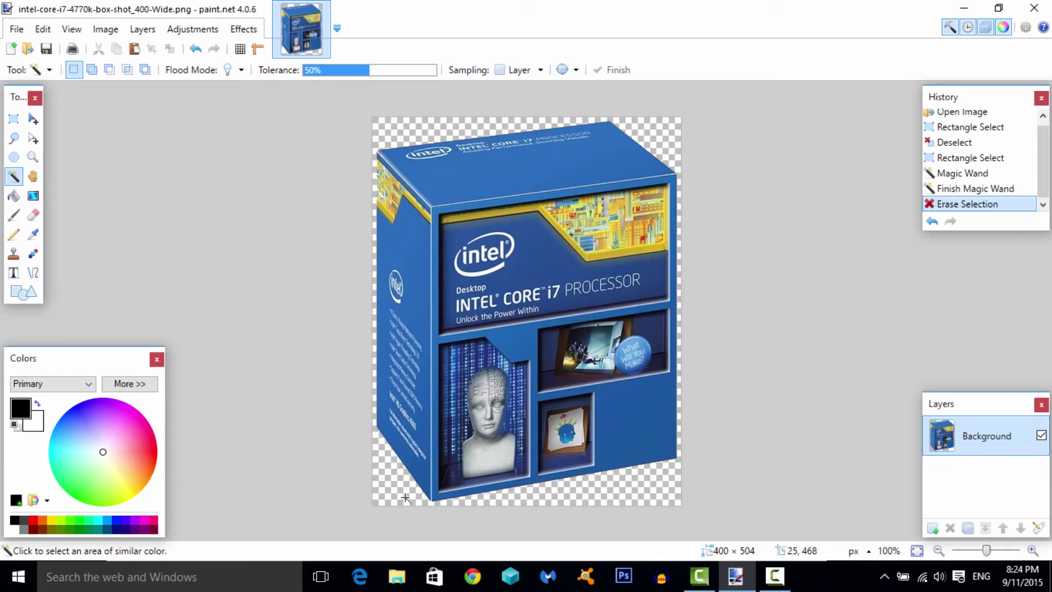
In Camtasia, import the new transparent Intel box PNG into the clip bin
click(706, 579)
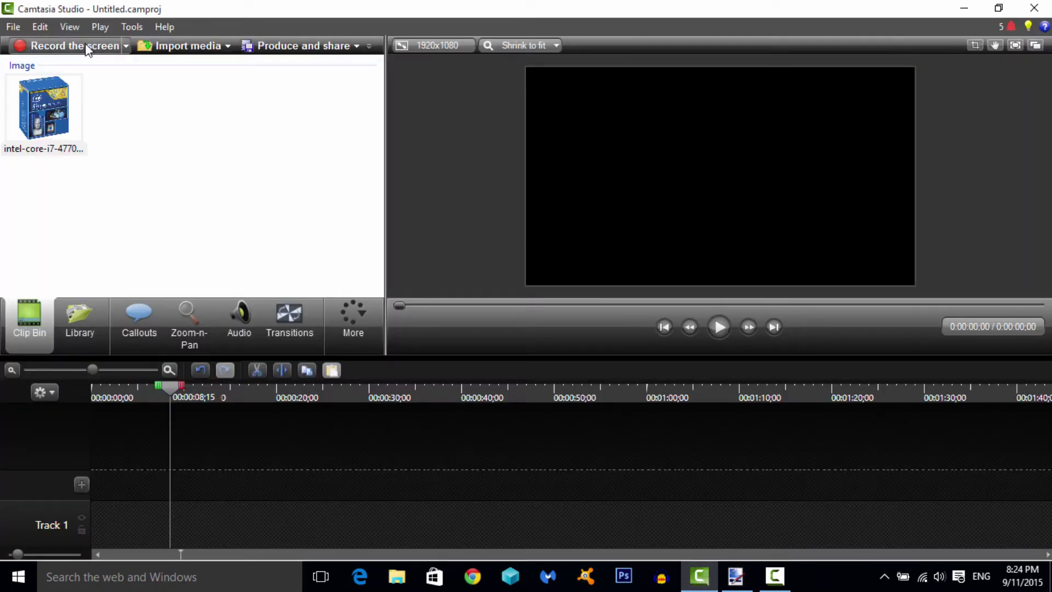
click(183, 46)
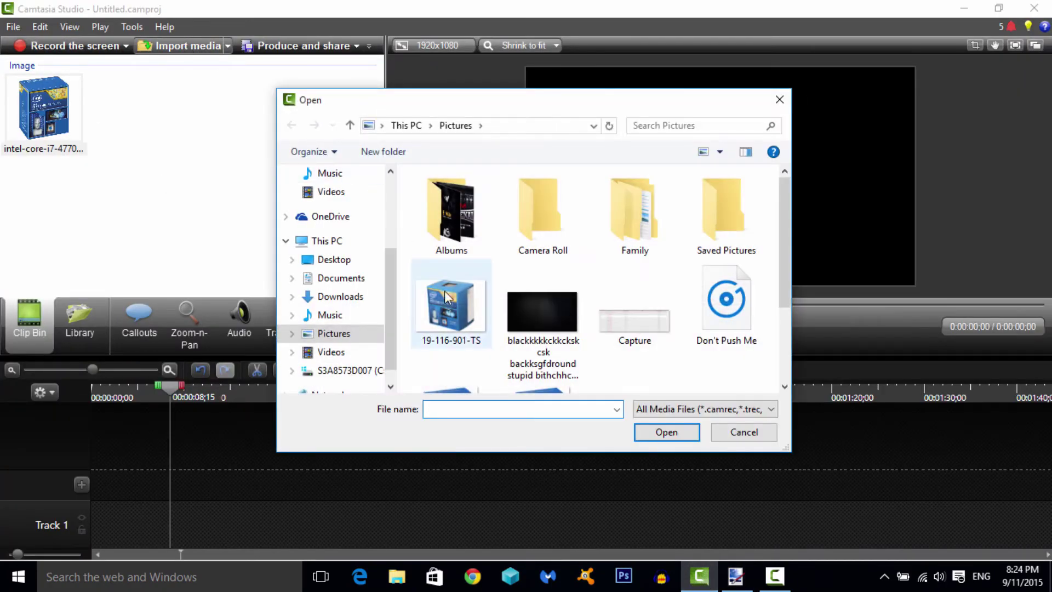
drag(787, 228, 759, 297)
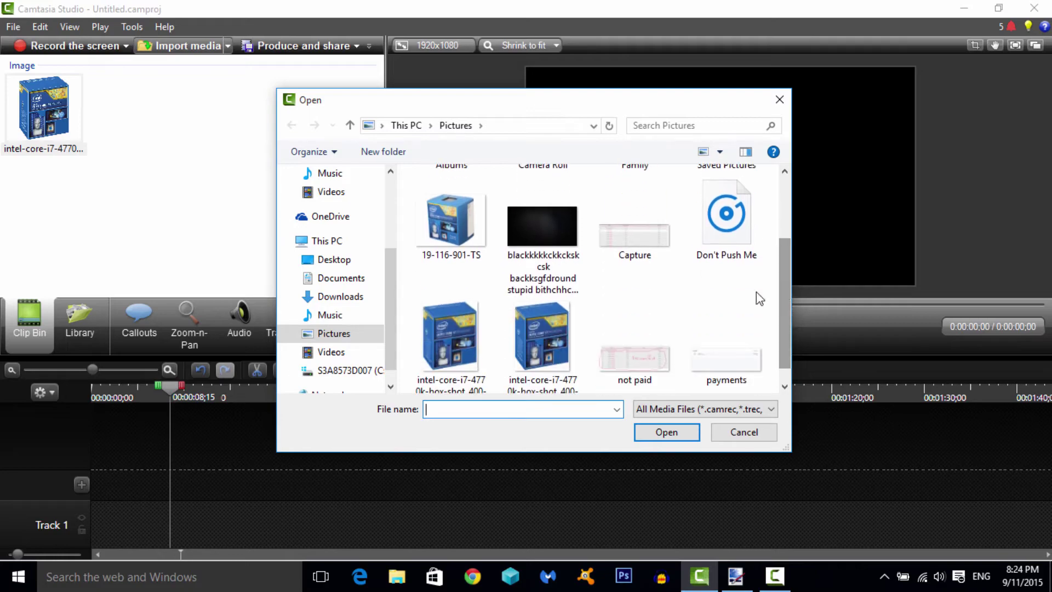
double_click(532, 322)
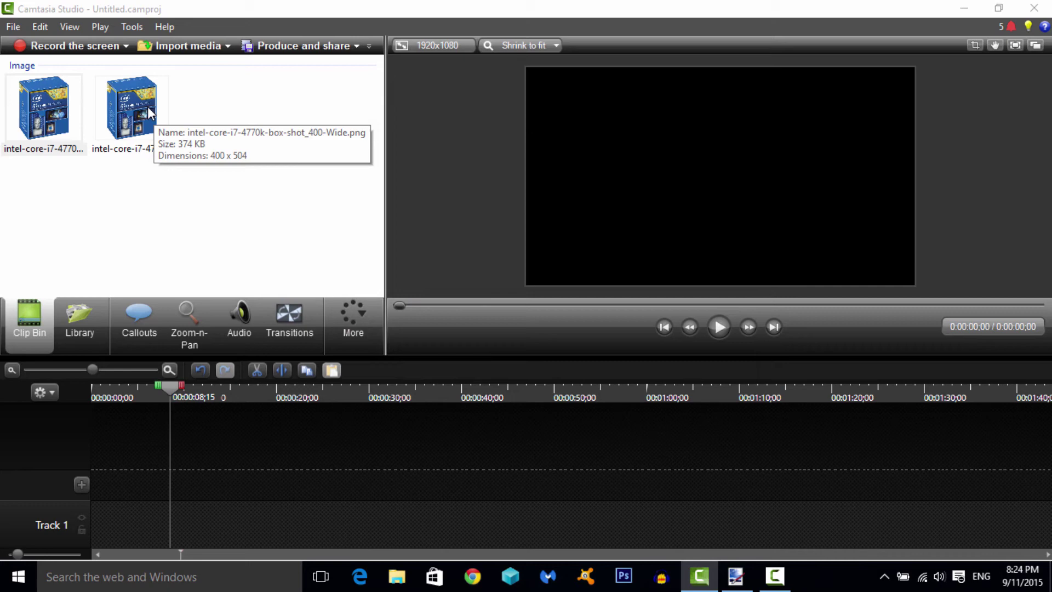
Test the PNG on Track 1, enlarge it in the preview, then delete the clip
drag(147, 106, 181, 525)
drag(170, 389, 216, 392)
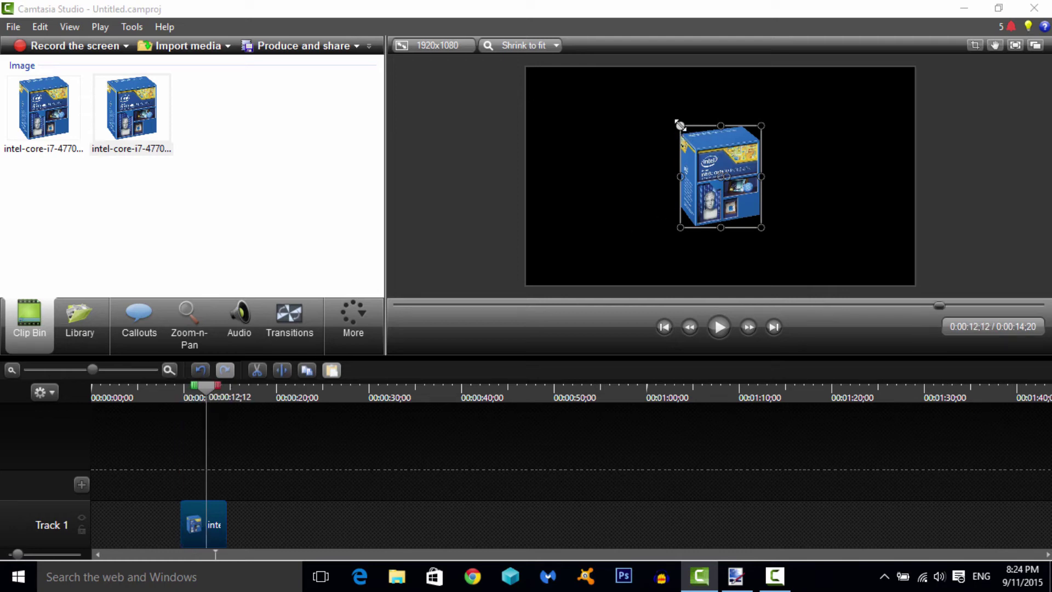
drag(680, 125, 665, 106)
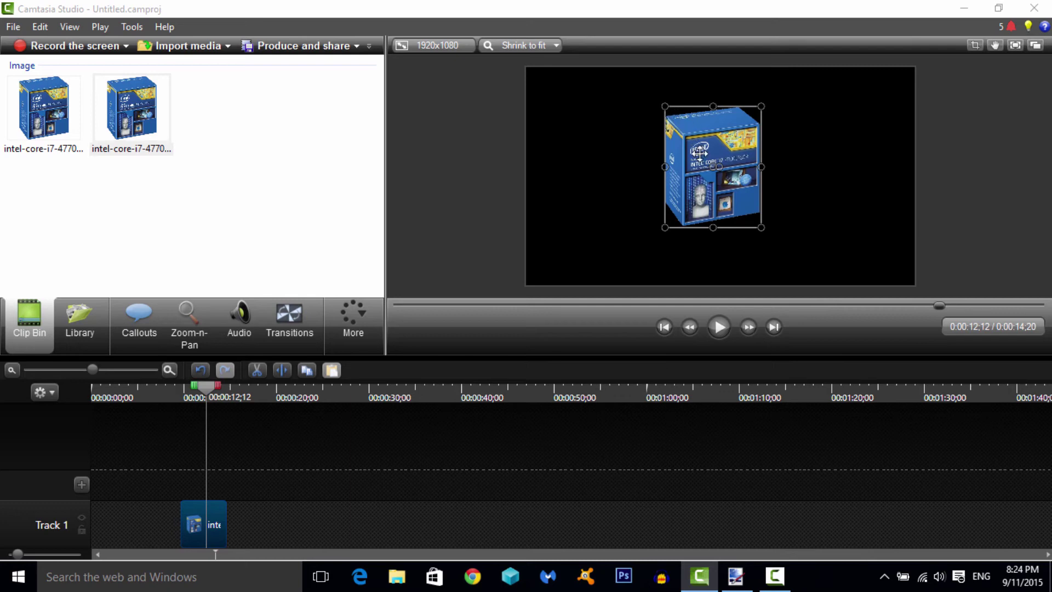
key(Delete)
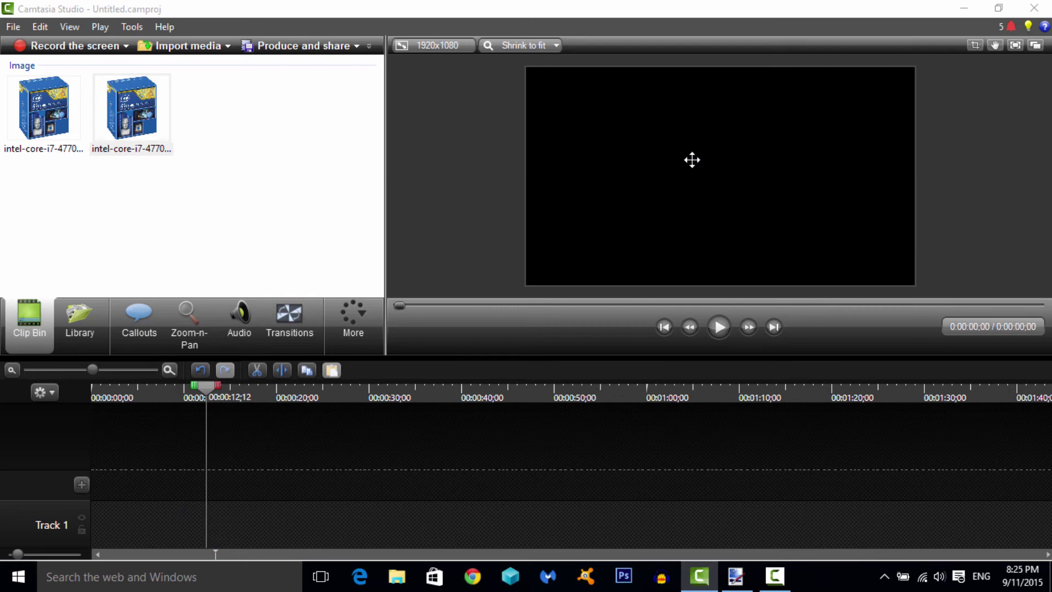
Minimize Camtasia and open the 1920 × 1080 black hexagon background JPG in paint.net
click(964, 8)
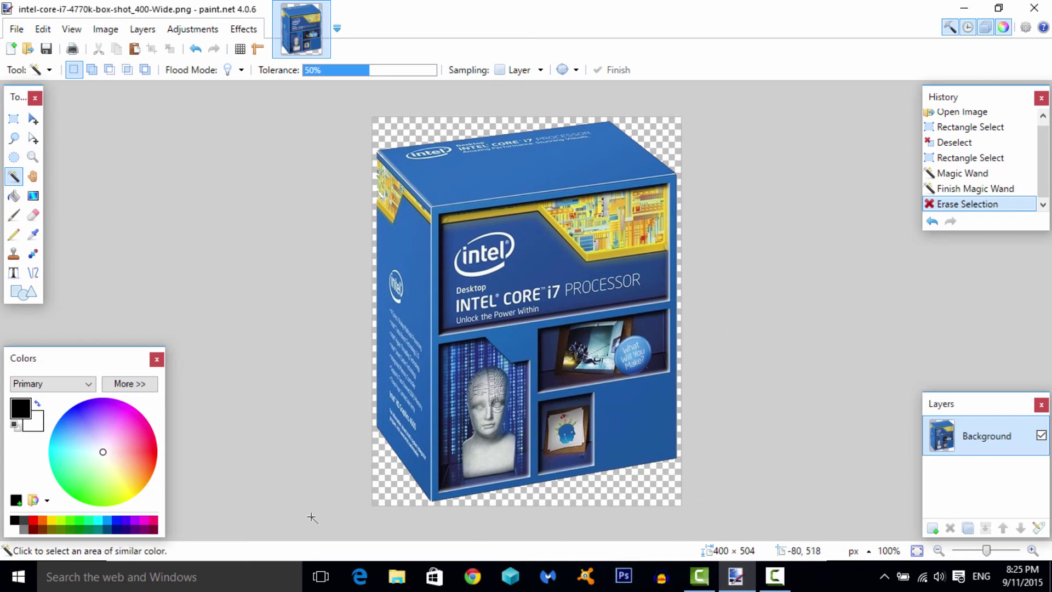
click(20, 31)
click(34, 64)
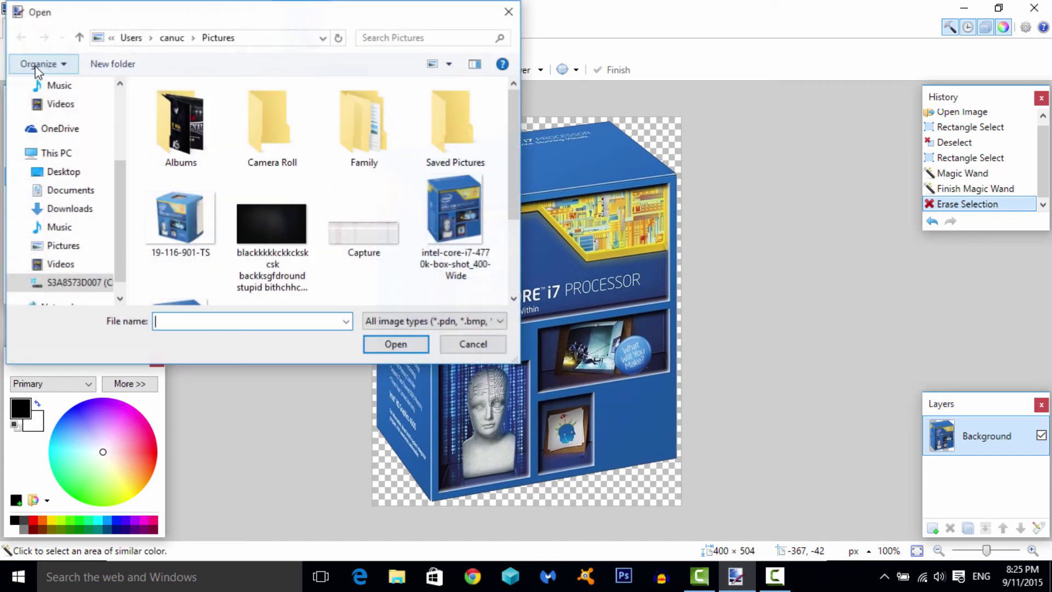
double_click(268, 224)
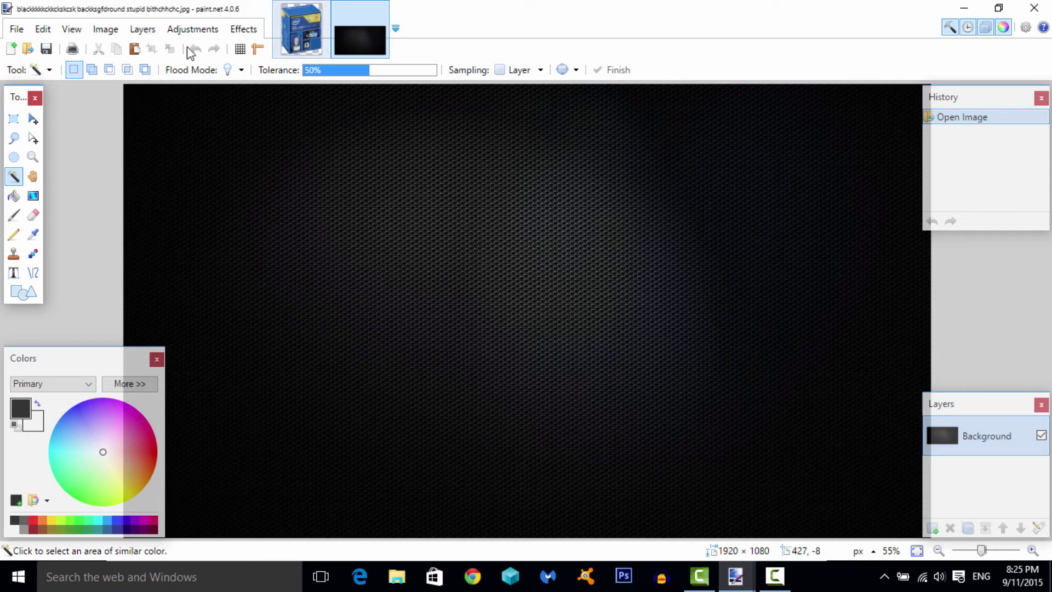
Add Layer 2 to the dark background, then rectangle-select the full 400 × 504 Intel box image
click(142, 31)
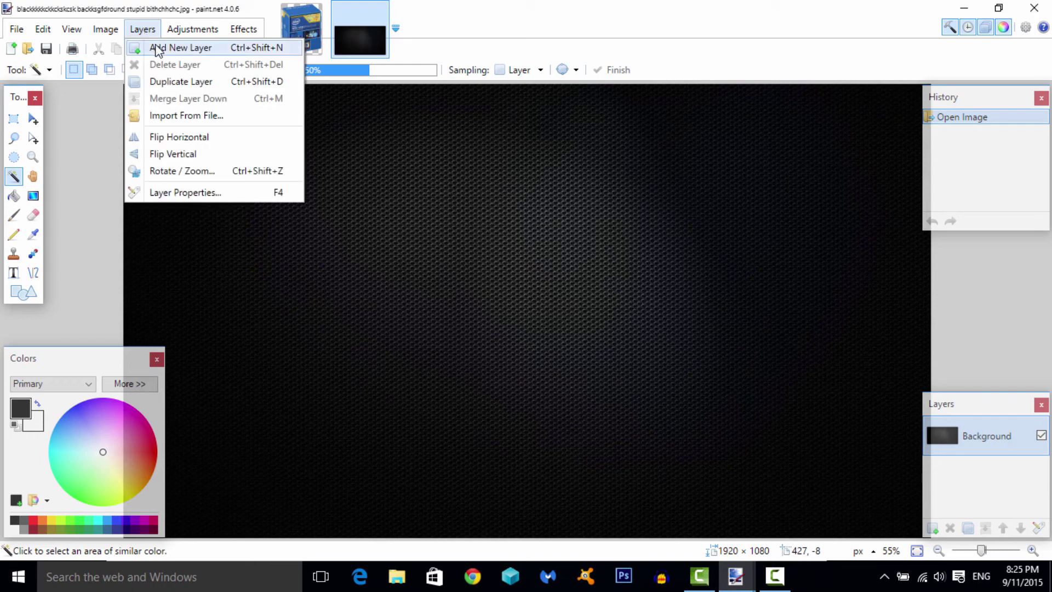
click(158, 49)
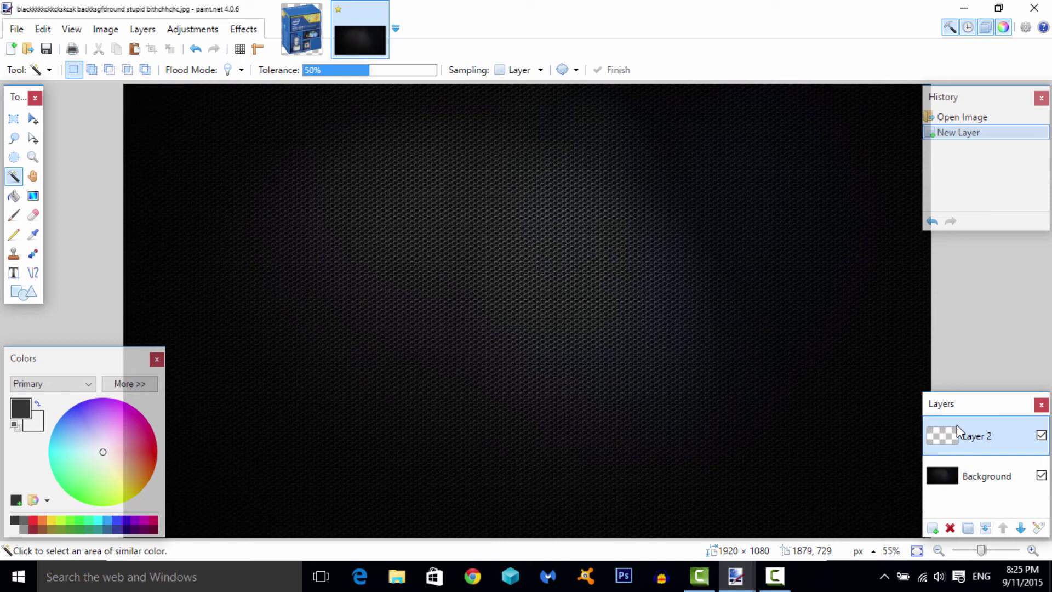
click(304, 28)
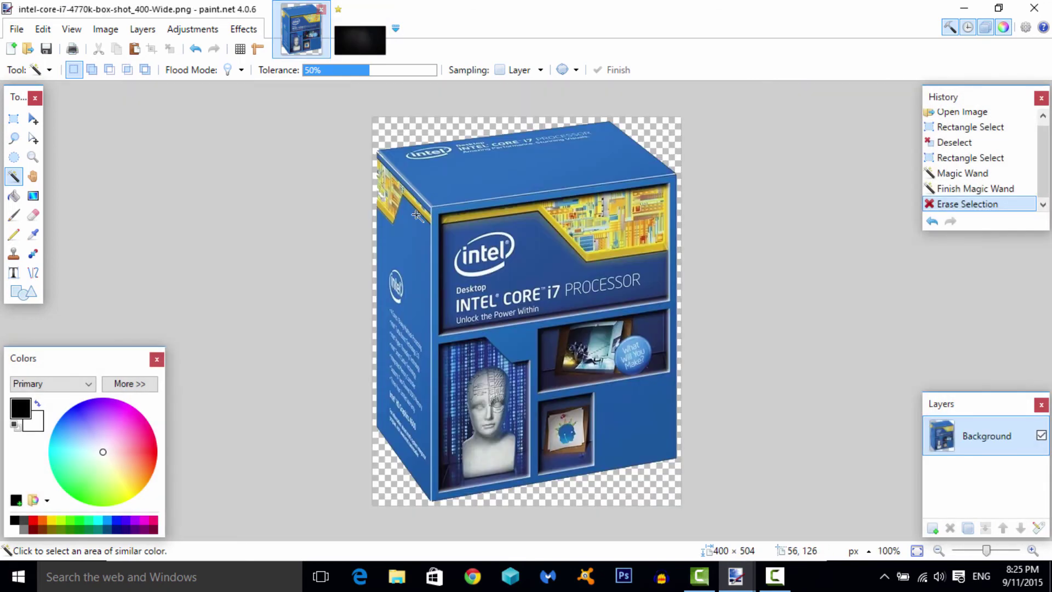
click(14, 118)
drag(369, 108, 730, 518)
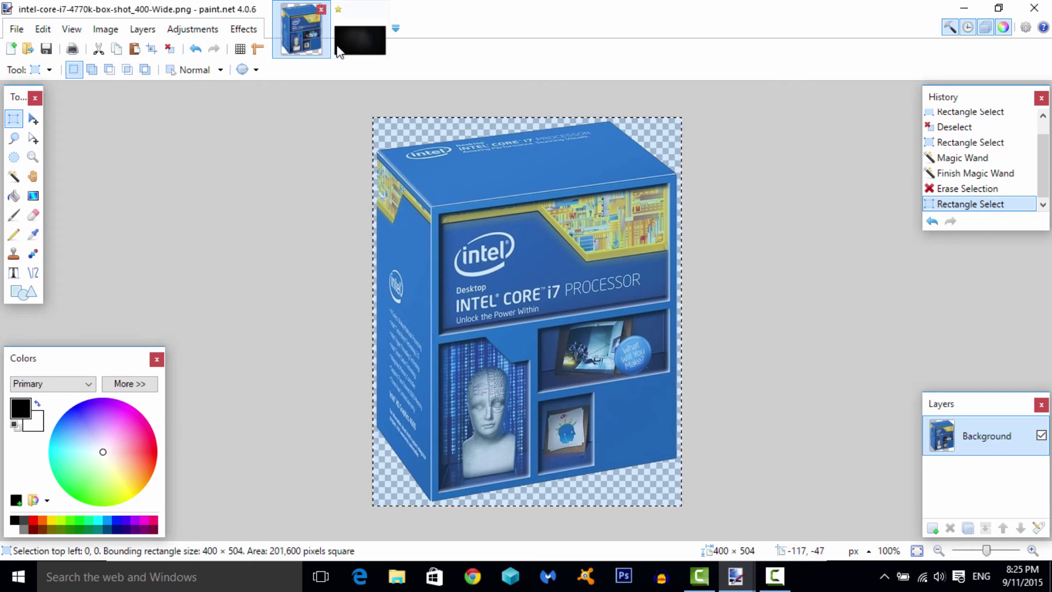
Paste the Intel box onto Layer 2, centre it, and enlarge it to 497 × 559
click(358, 44)
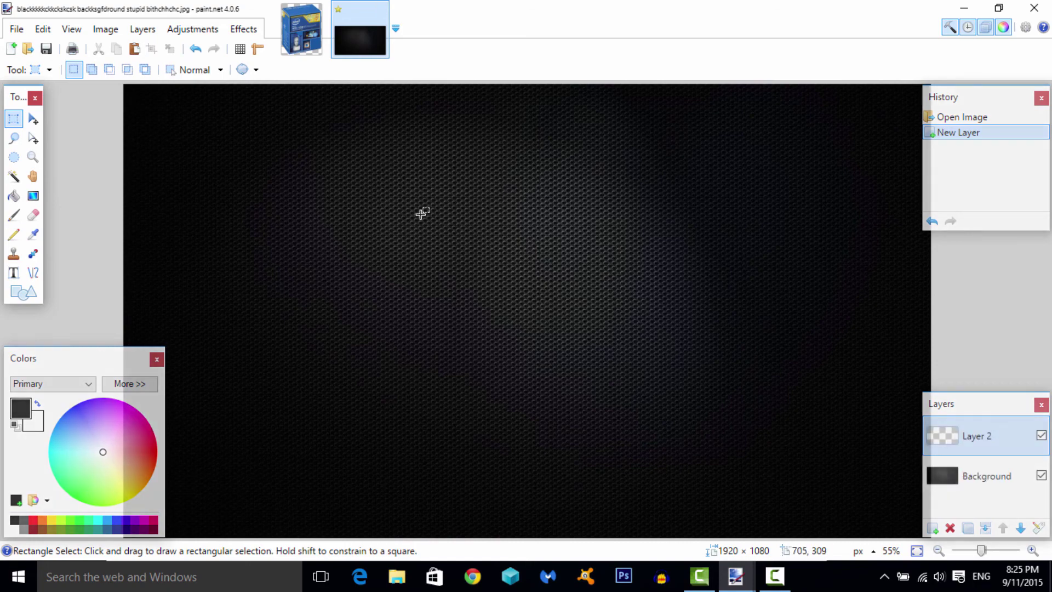
key(ctrl+v)
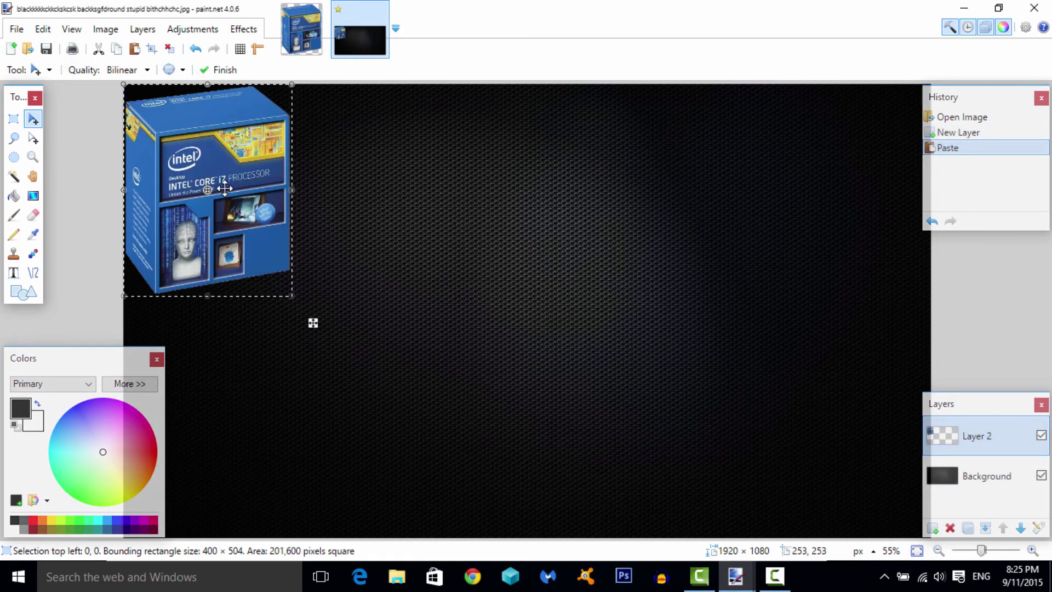
drag(225, 189, 589, 331)
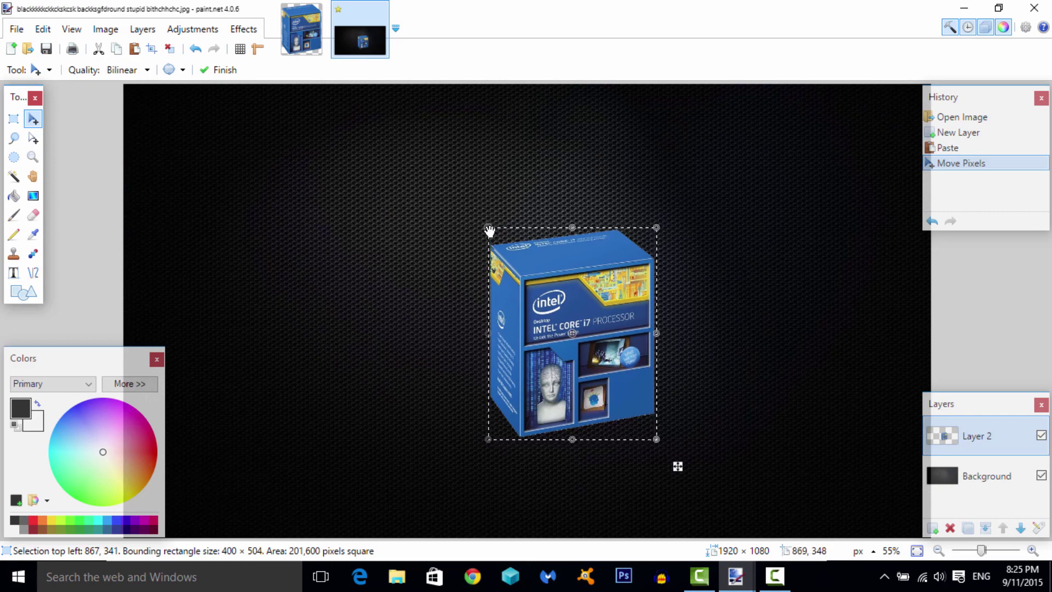
drag(489, 231, 447, 206)
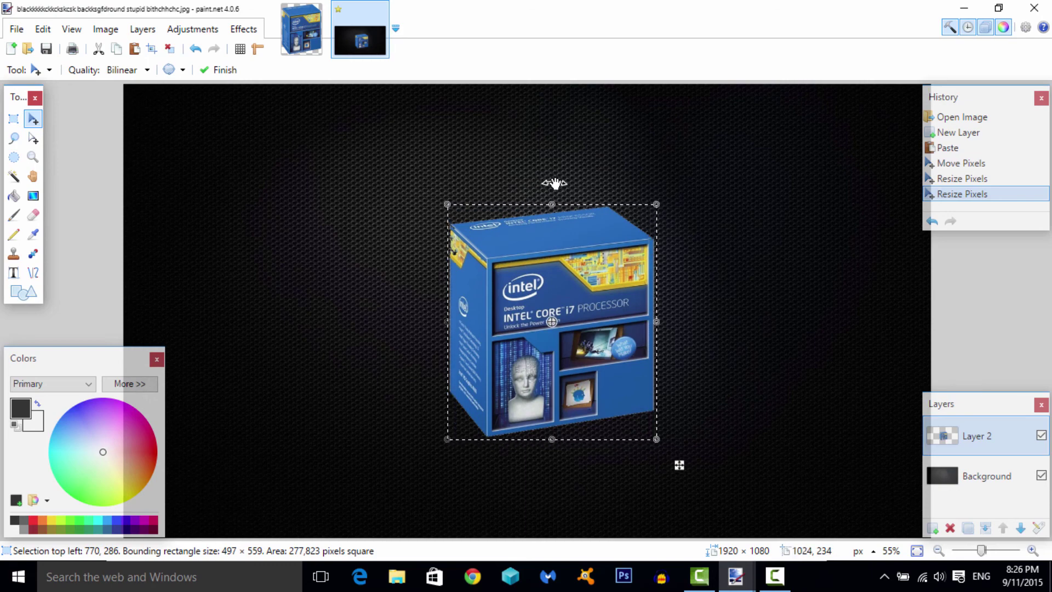
double_click(526, 19)
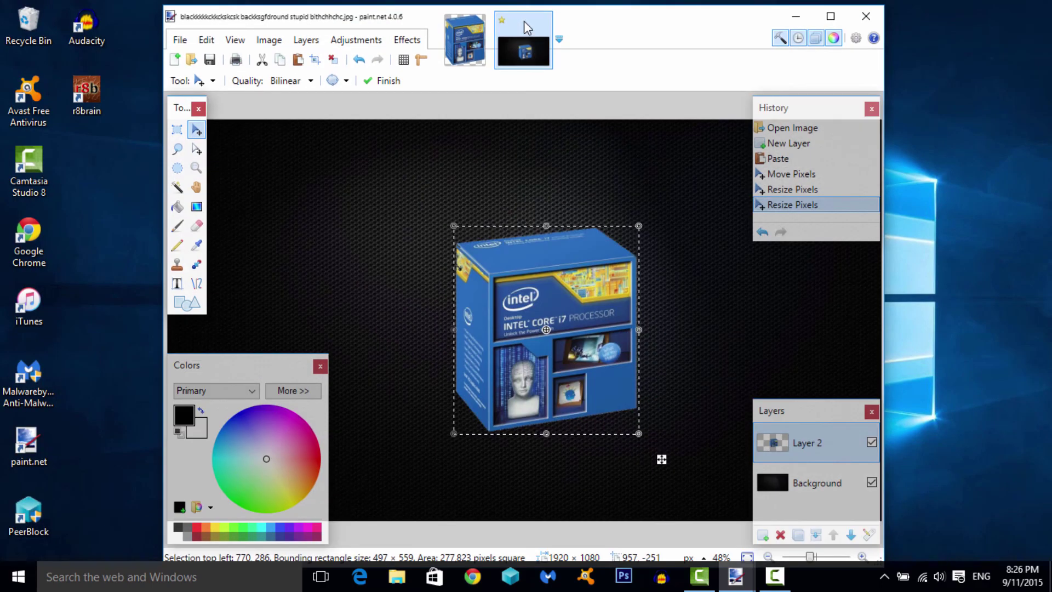
mouse_move(591, 35)
mouse_down()
mouse_move(577, 71)
mouse_move(577, 6)
mouse_up()
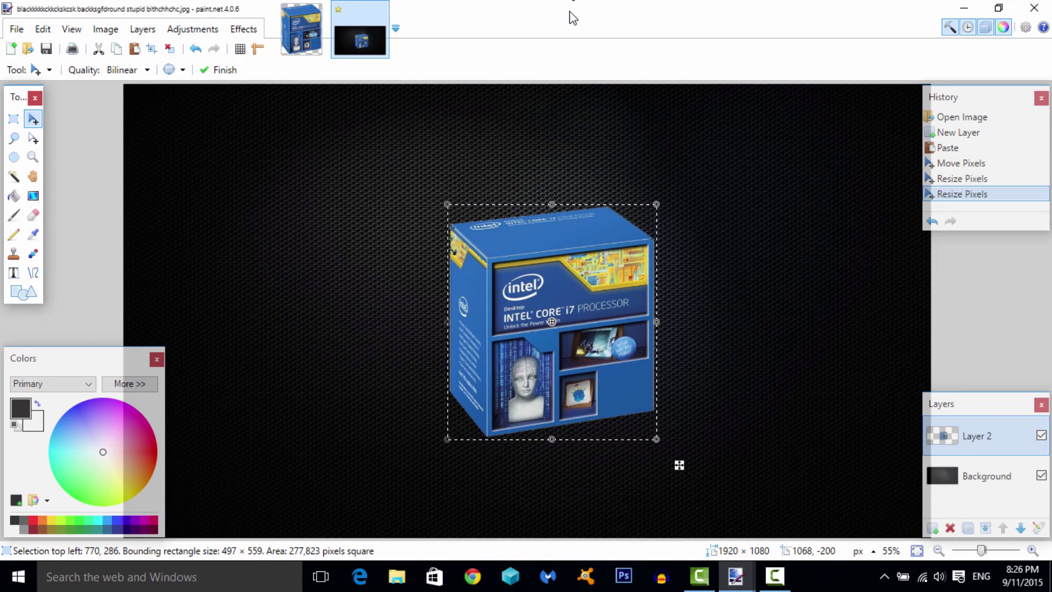
double_click(523, 21)
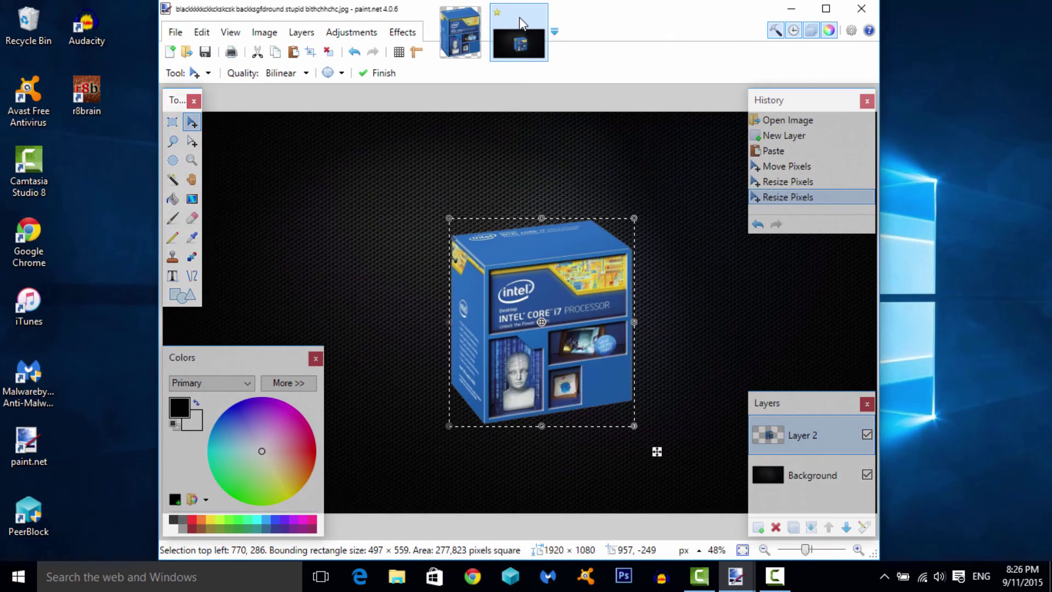
drag(519, 18, 514, 26)
mouse_move(587, 31)
mouse_down()
mouse_move(564, 71)
mouse_move(570, 4)
mouse_up()
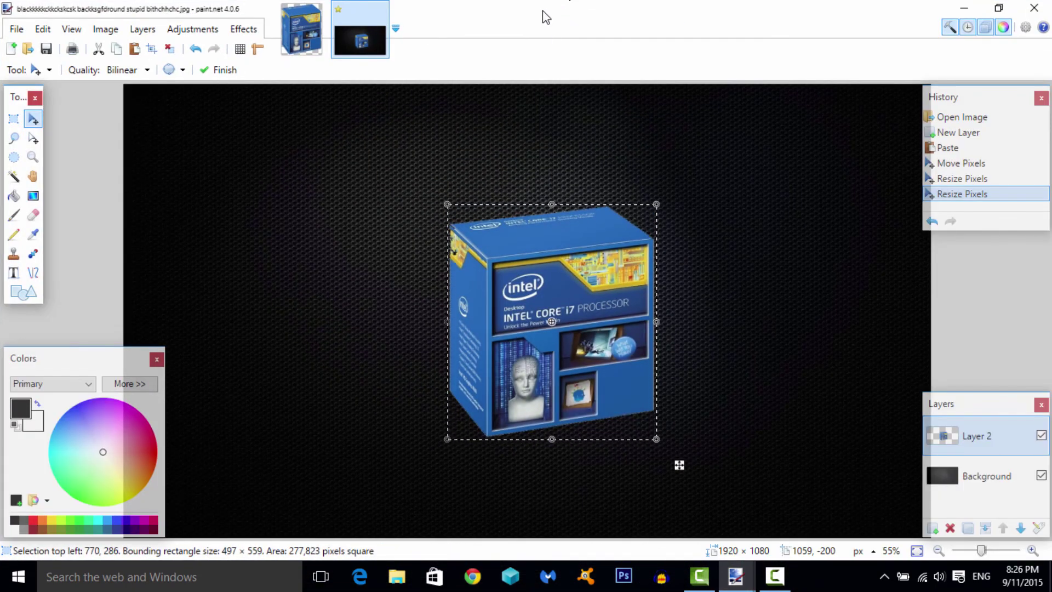